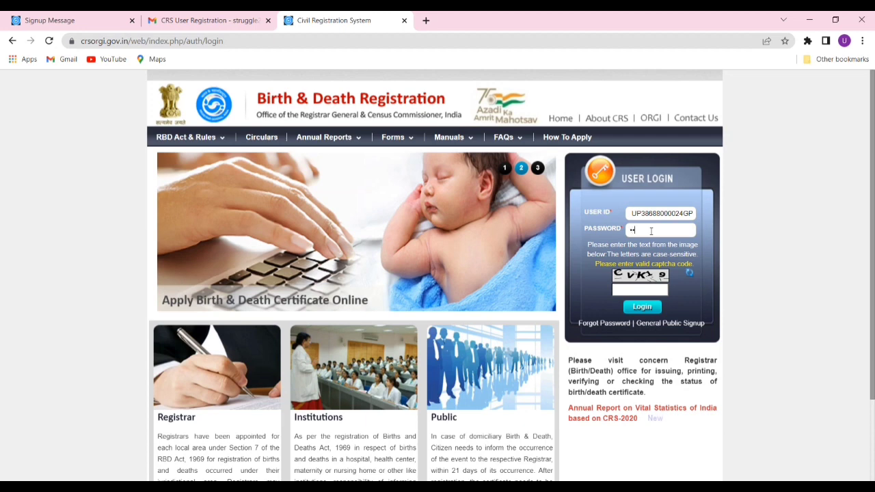
Step: Finish the password, refresh the captcha, enter its new code and sign in
type("1")
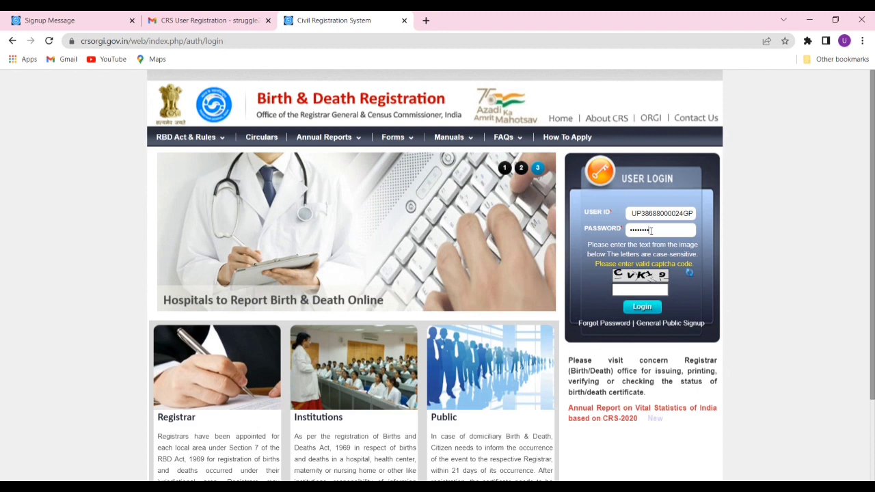
left_click(644, 295)
left_click(692, 276)
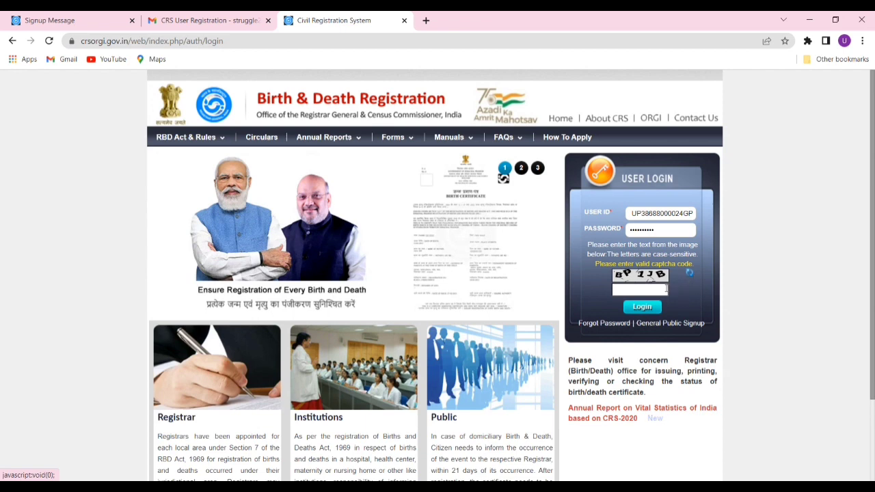
left_click(658, 290)
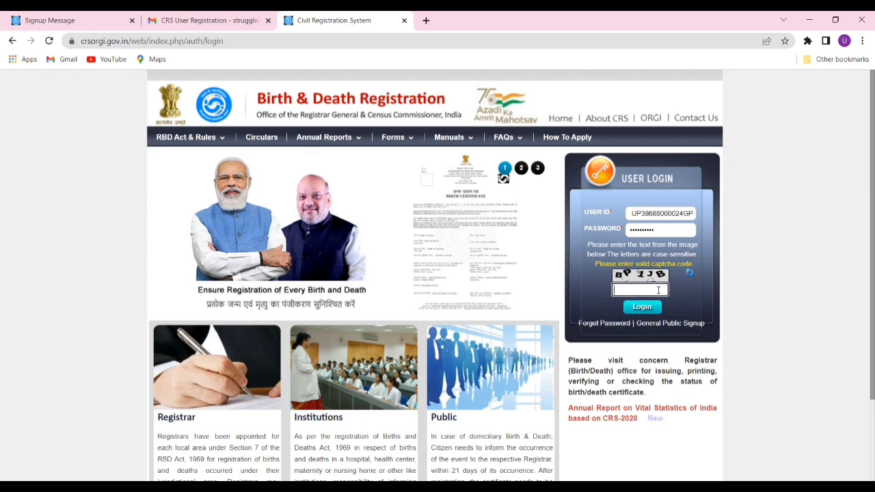
type("BP1J")
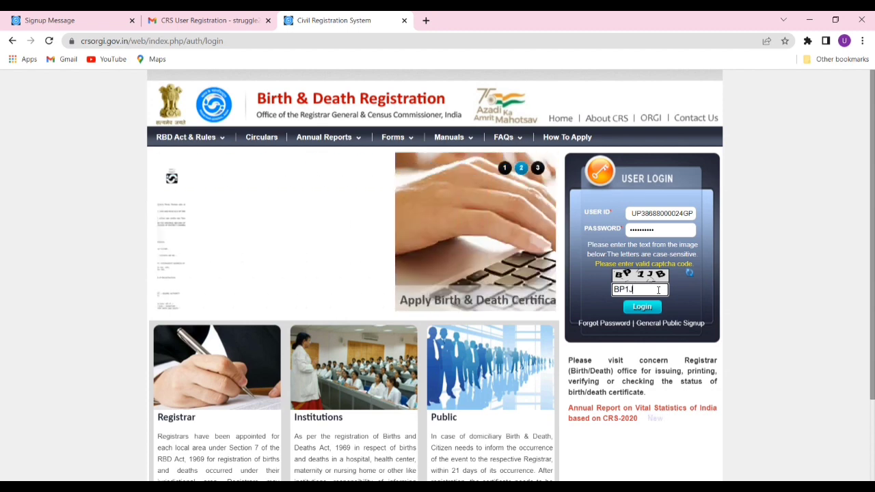
type("B")
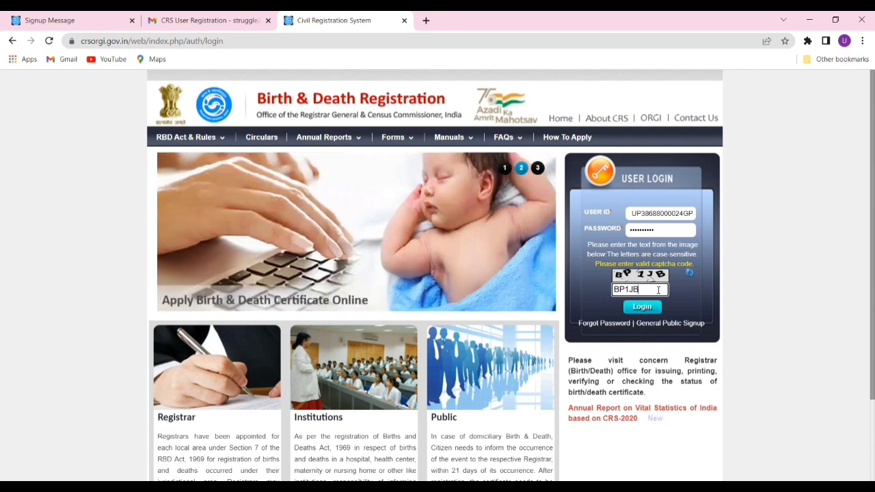
left_click(646, 309)
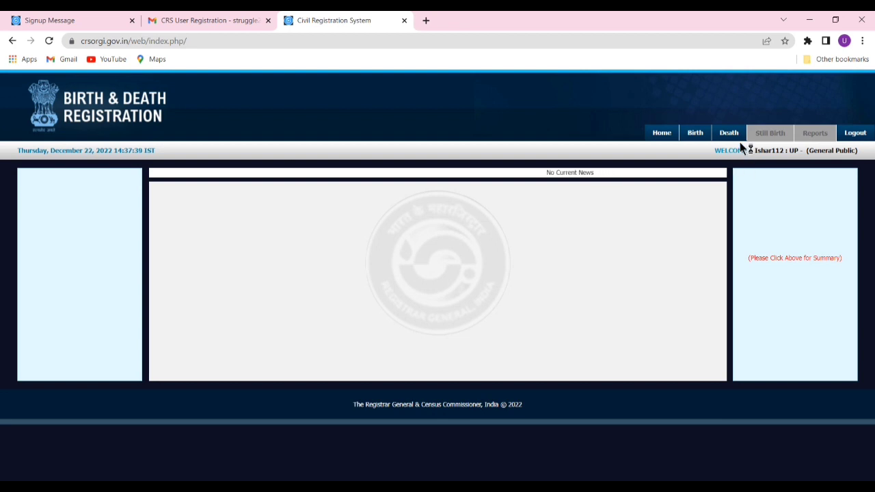
Step: Start a new death registration via Death > Add death Registration
mouse_move(730, 134)
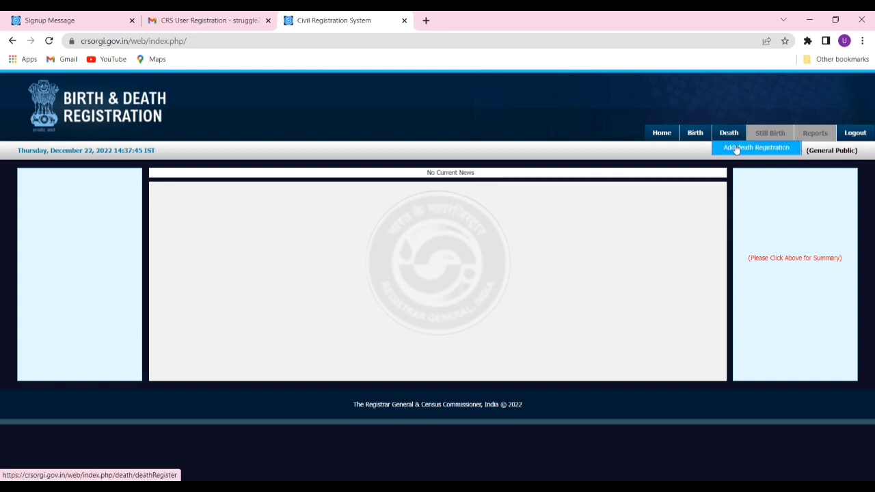
left_click(738, 149)
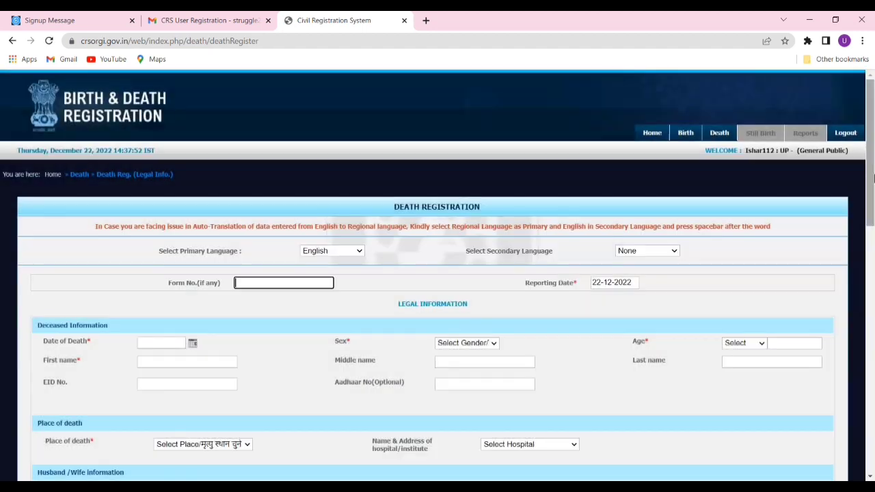
Step: Keep English as the primary language and set Hindi as the secondary language
left_click_drag(873, 171, 874, 219)
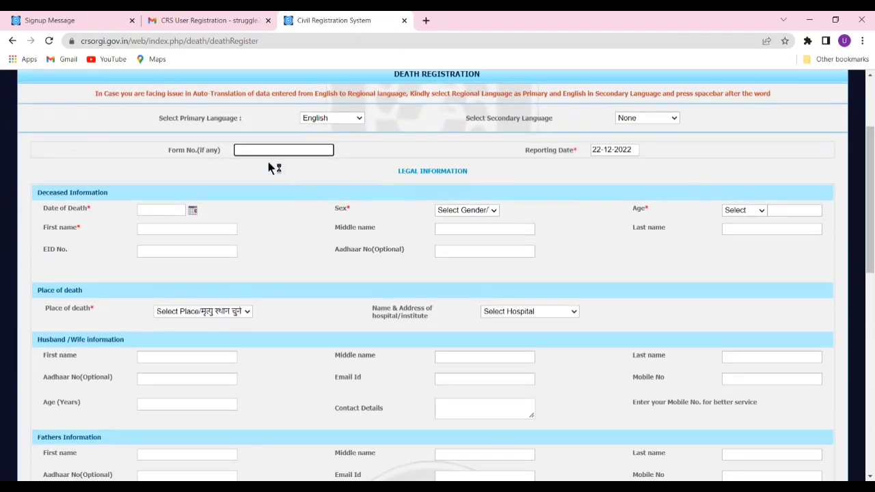
left_click(337, 121)
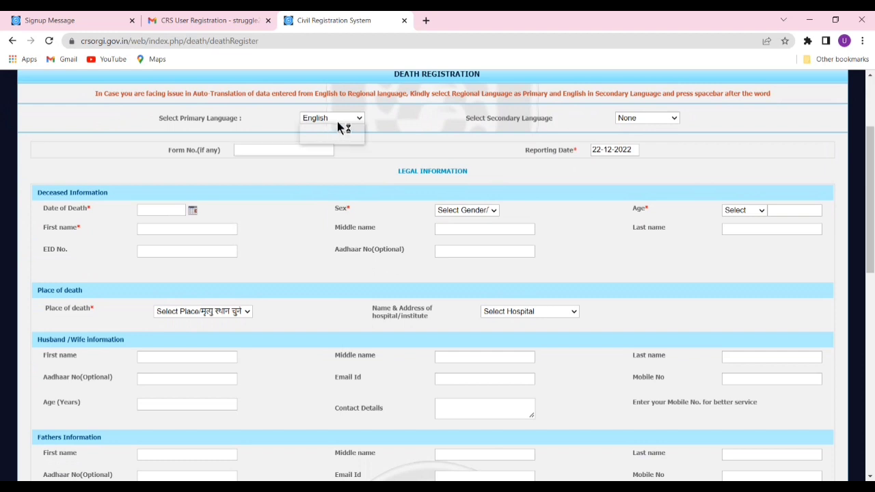
left_click(336, 138)
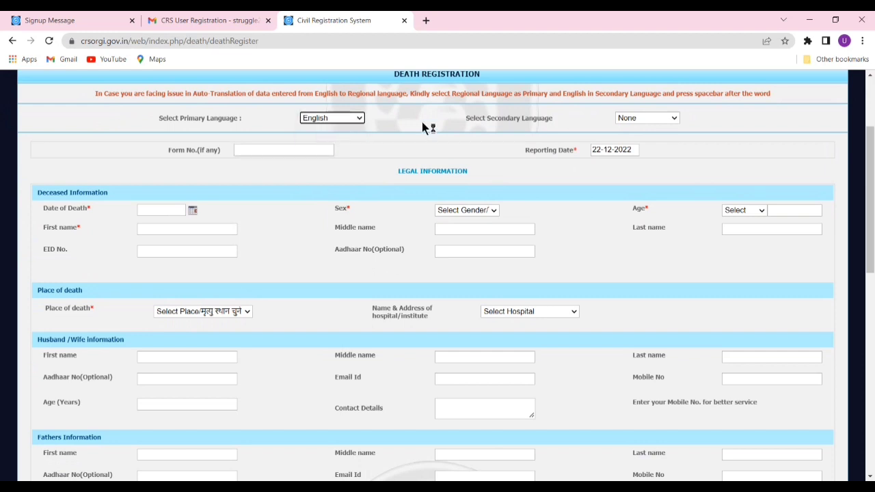
left_click(645, 121)
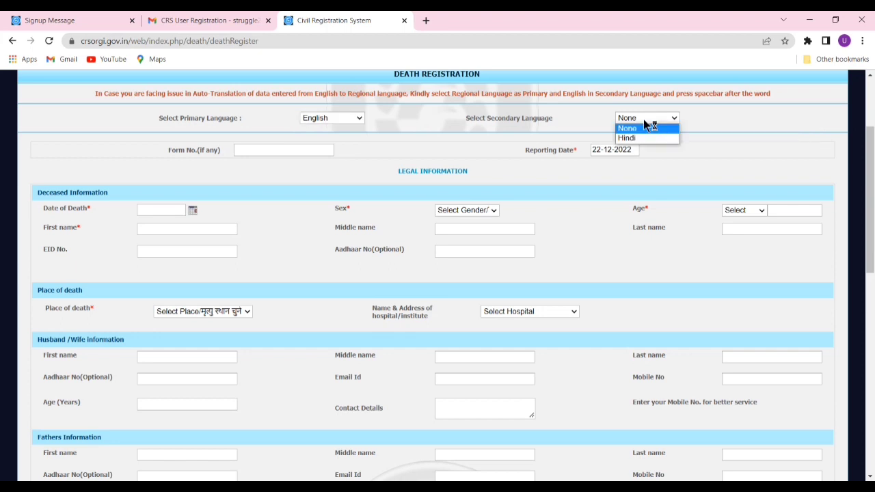
left_click(640, 139)
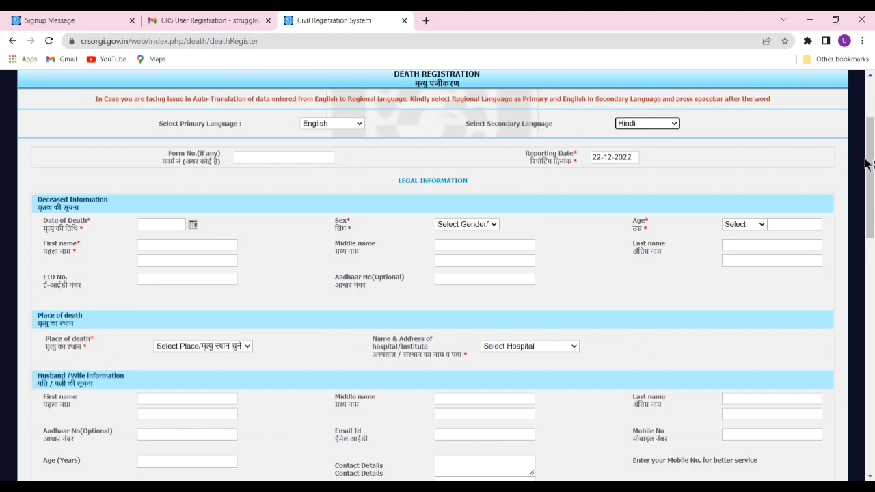
scroll(873, 164, "down", 1)
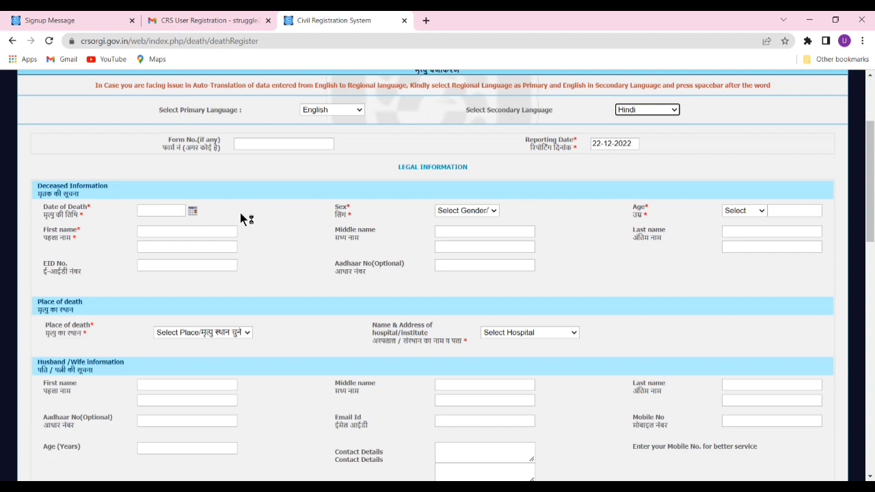
Step: Set the deceased's sex to Male/पुरुष and step through the name and Aadhaar fields
left_click(479, 211)
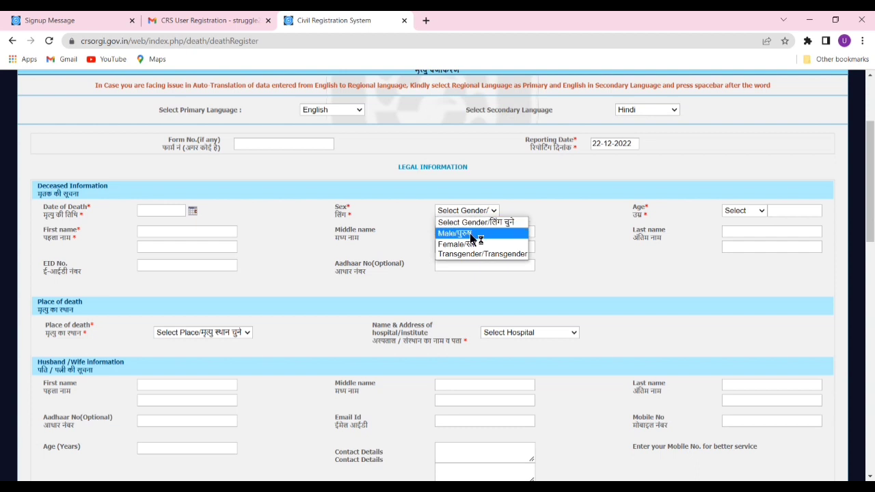
left_click(472, 234)
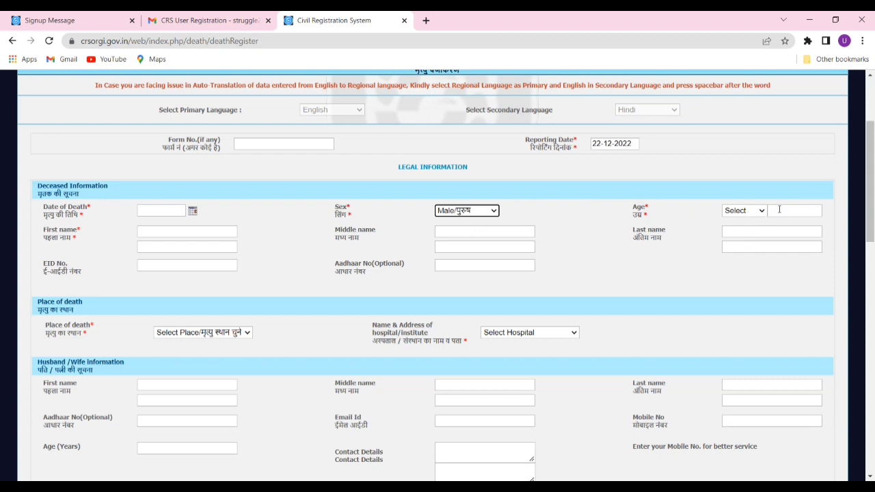
left_click(211, 233)
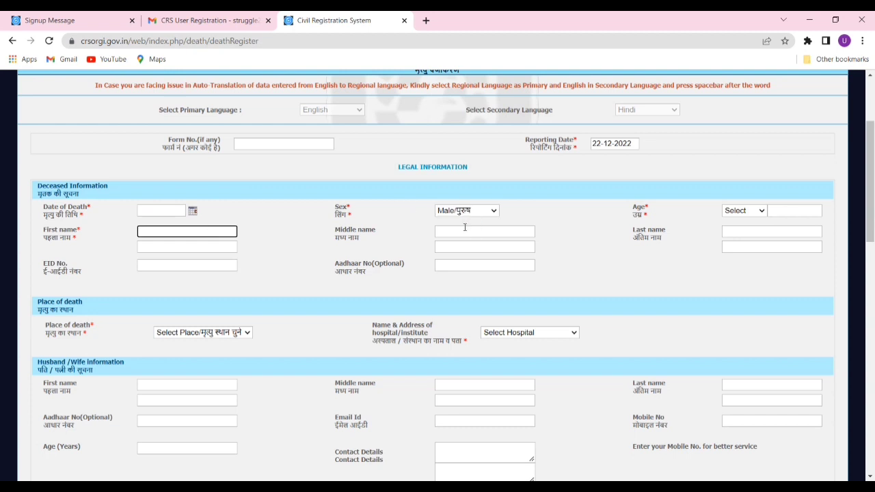
left_click(465, 230)
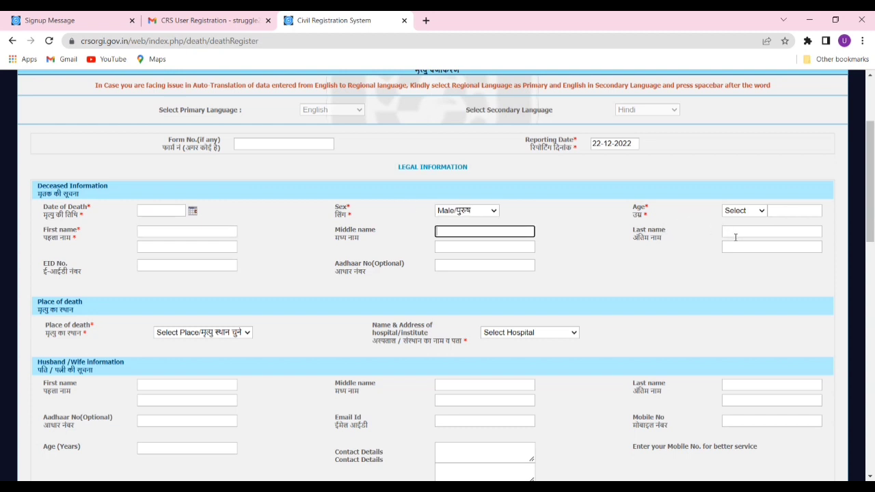
left_click(735, 234)
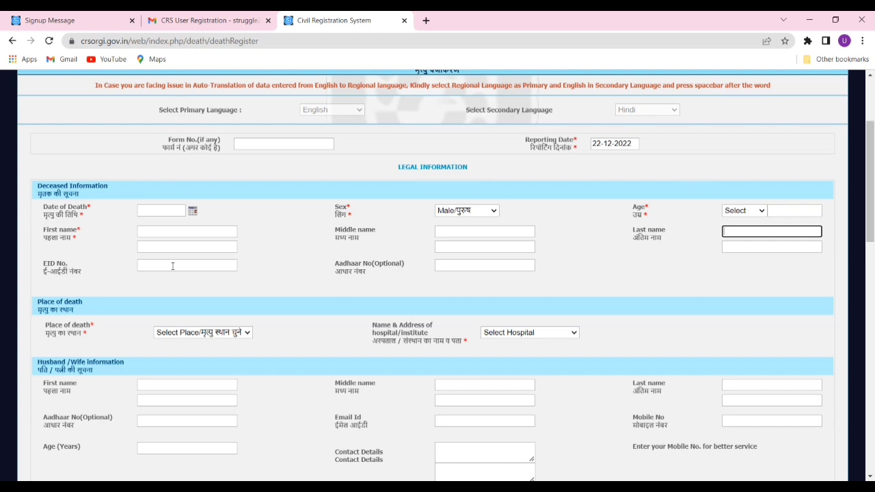
left_click(471, 271)
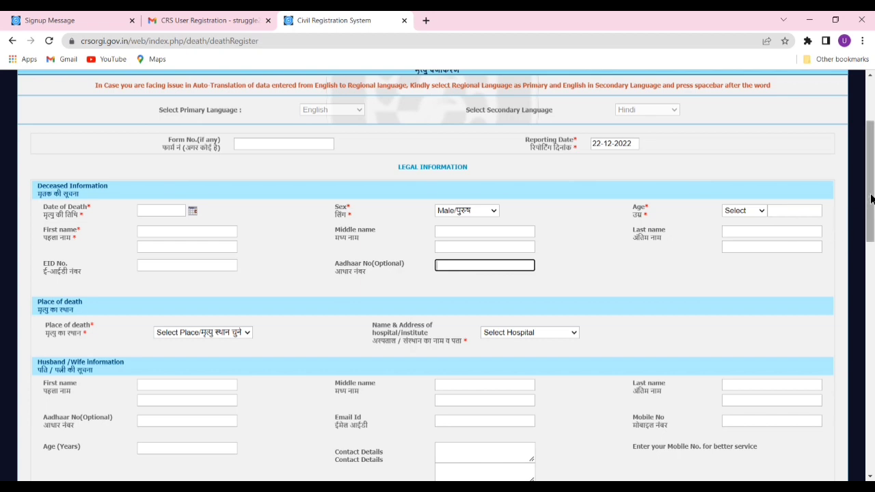
left_click_drag(870, 198, 873, 228)
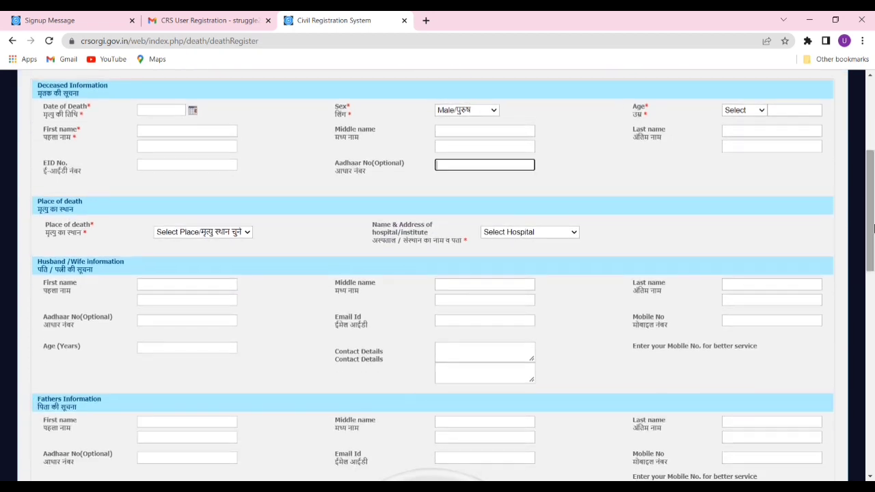
key("XF86MonBrightnessDown")
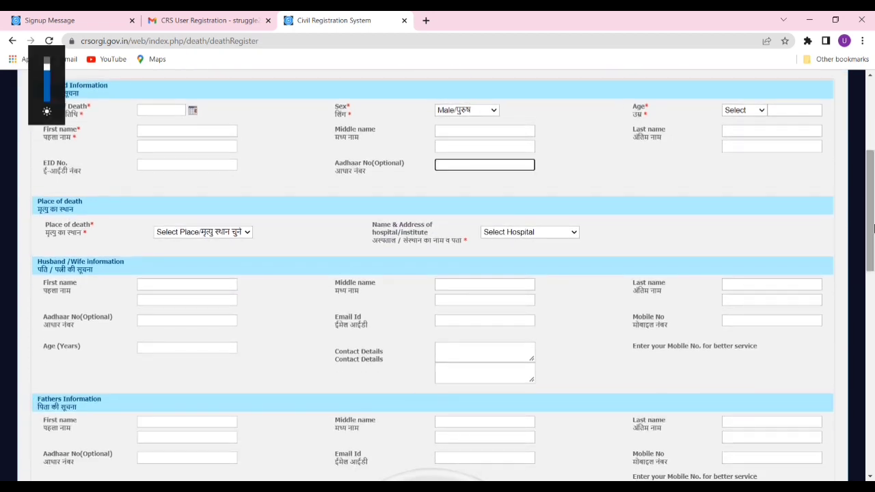
left_click(194, 233)
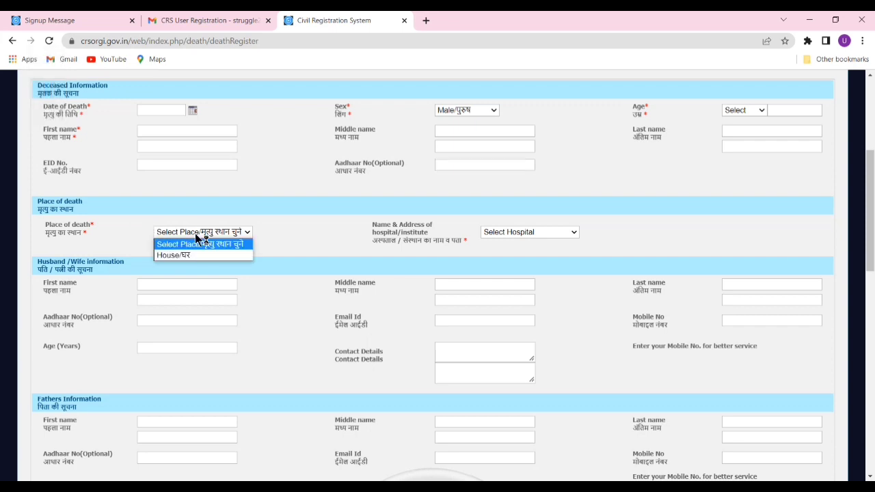
left_click(248, 237)
left_click(249, 237)
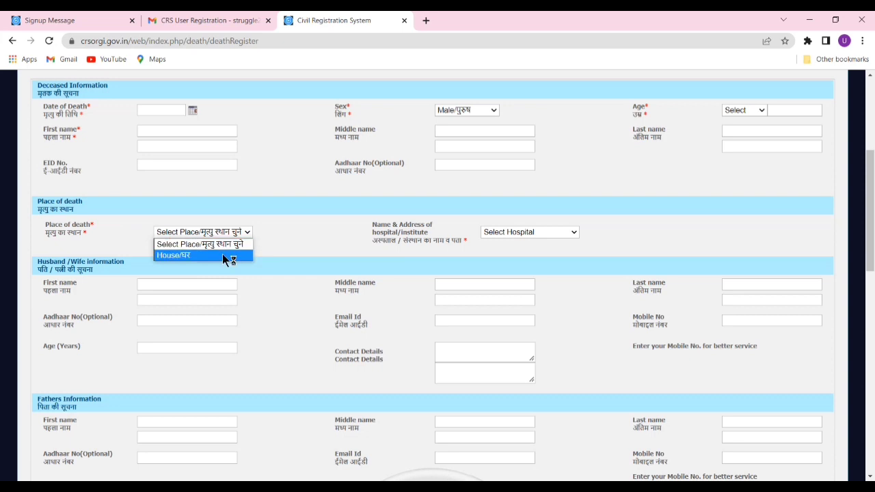
left_click(228, 256)
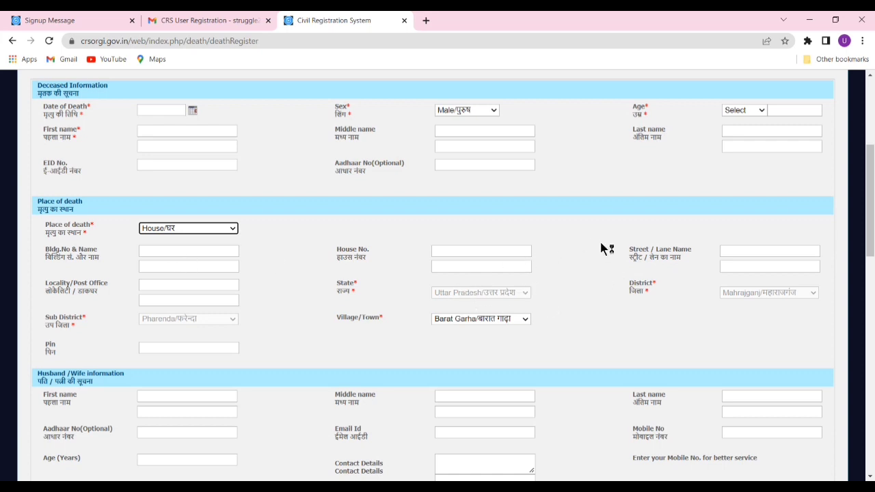
scroll(873, 229, "down", 2)
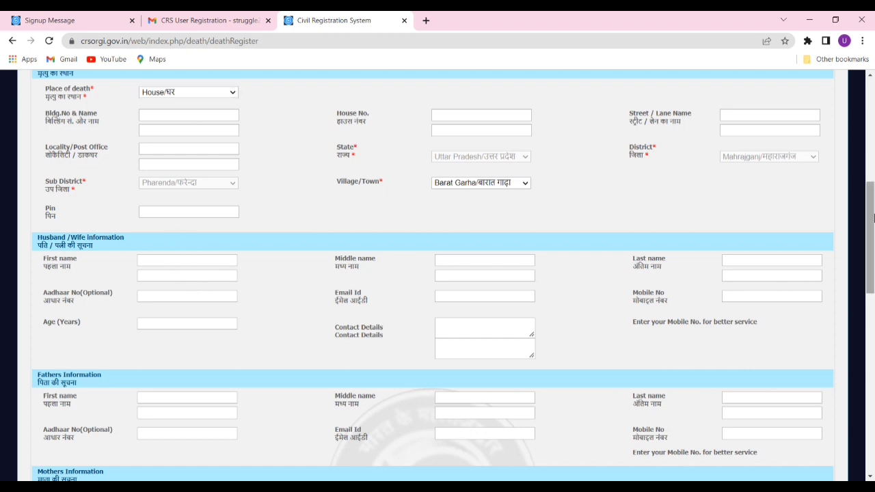
left_click_drag(873, 218, 840, 283)
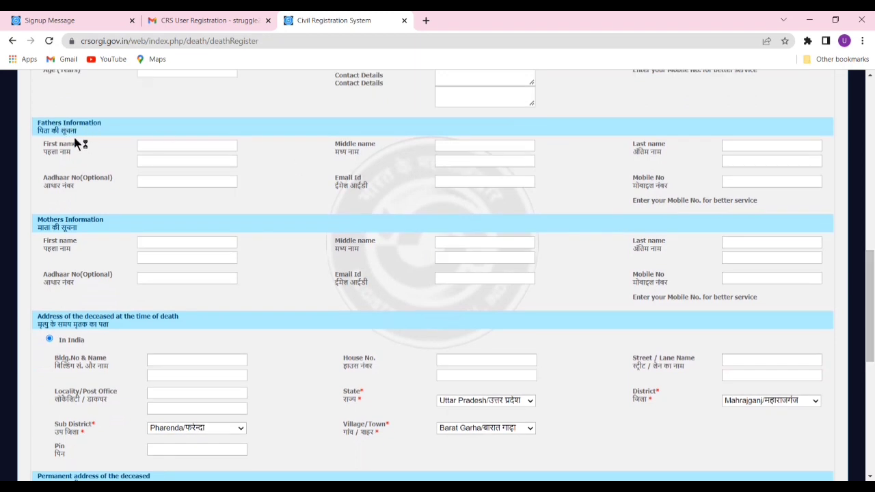
left_click(161, 146)
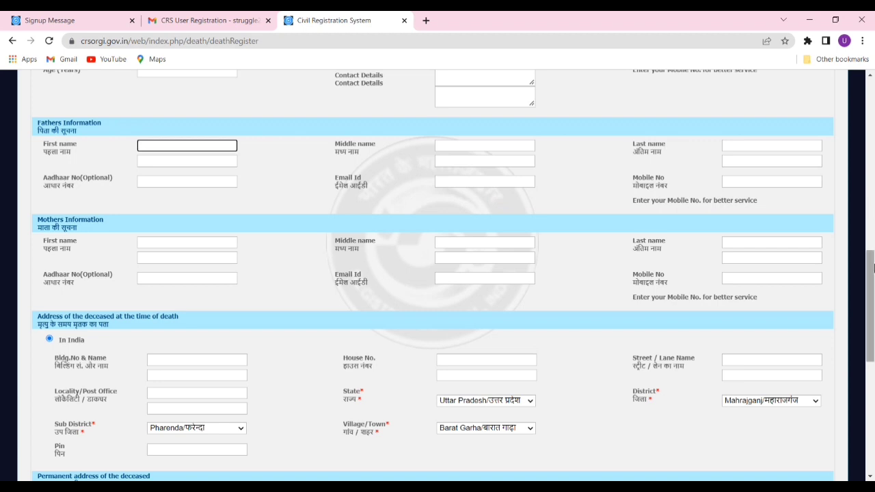
left_click_drag(873, 275, 873, 288)
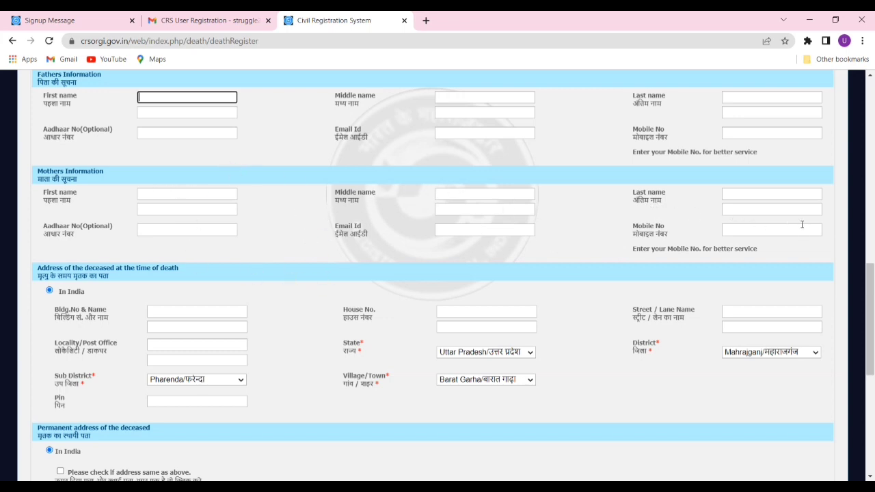
left_click_drag(873, 289, 873, 322)
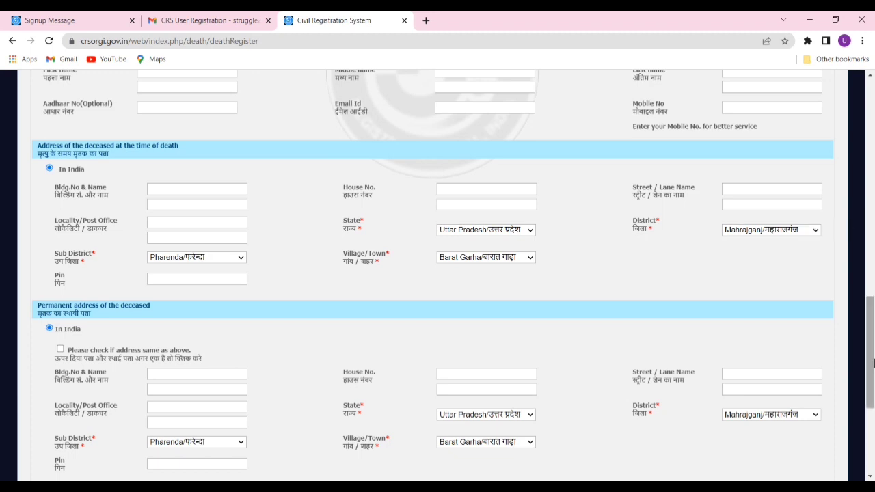
left_click_drag(873, 363, 873, 413)
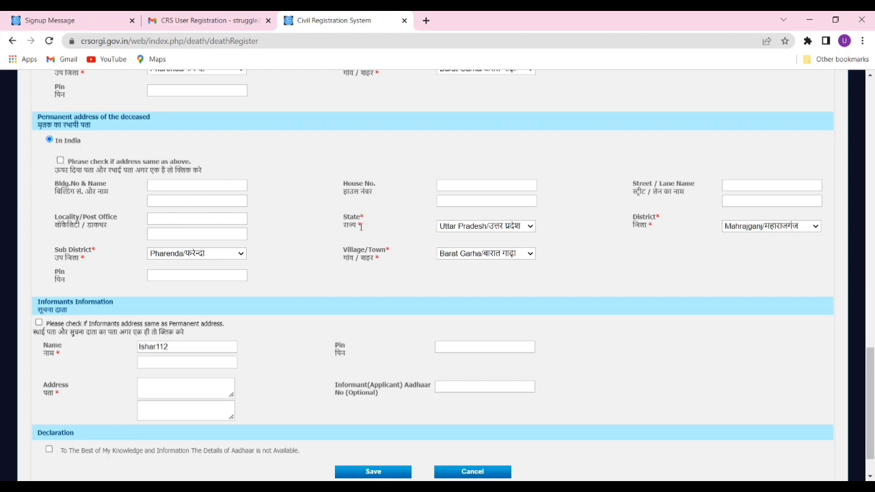
Step: Tick 'Please check if address same as above' to reuse the death-time address as permanent
left_click(60, 161)
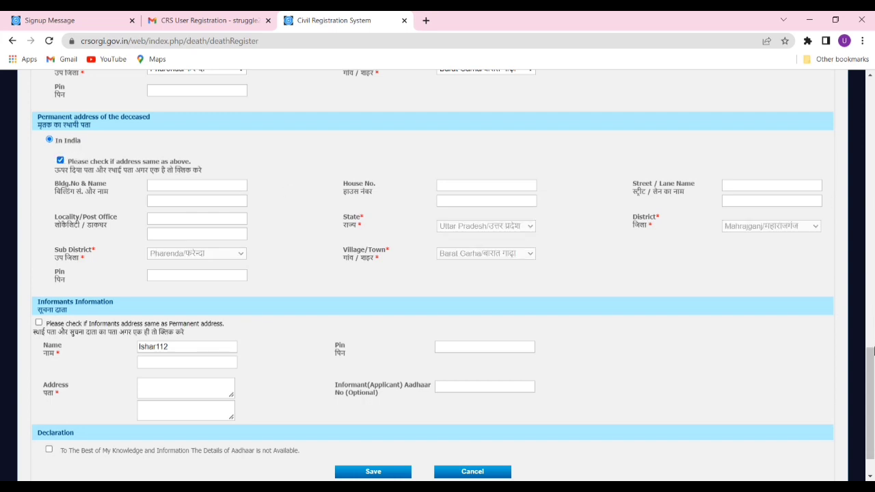
scroll(872, 351, "down", 1)
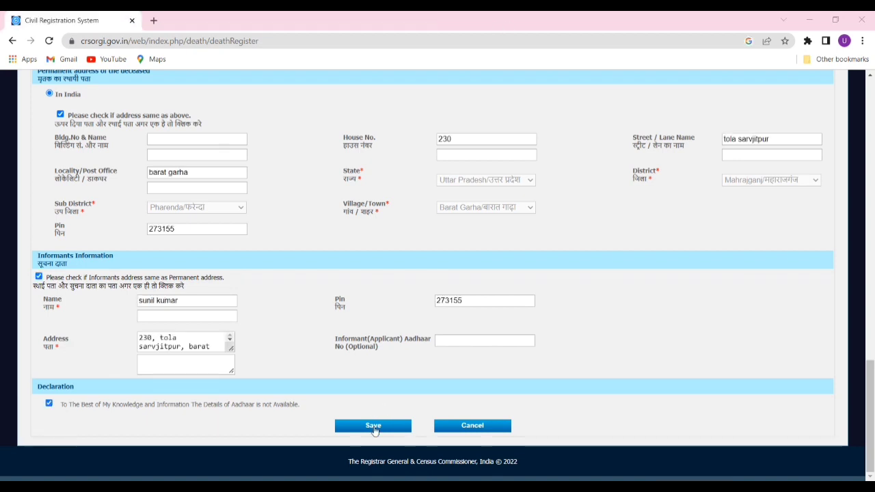
Step: Save the deceased's legal details and dismiss Chrome's address update popup with 'No, thanks'
left_click(373, 427)
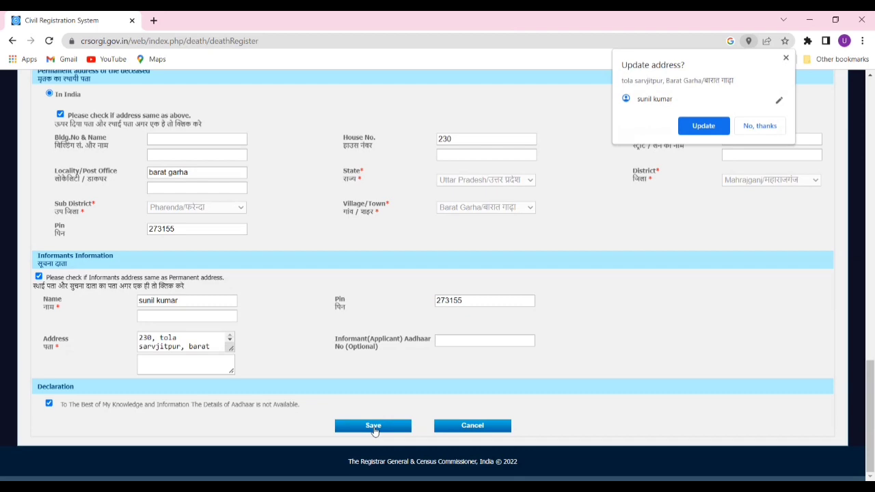
left_click(752, 127)
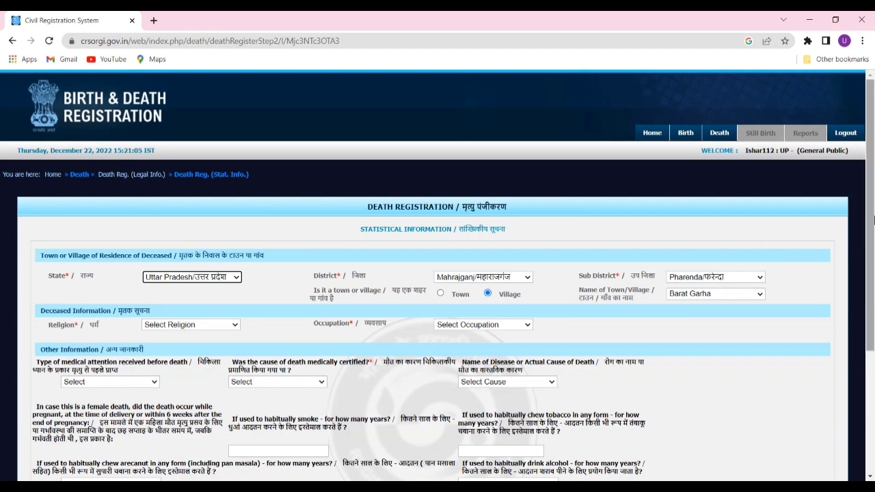
scroll(873, 219, "down", 1)
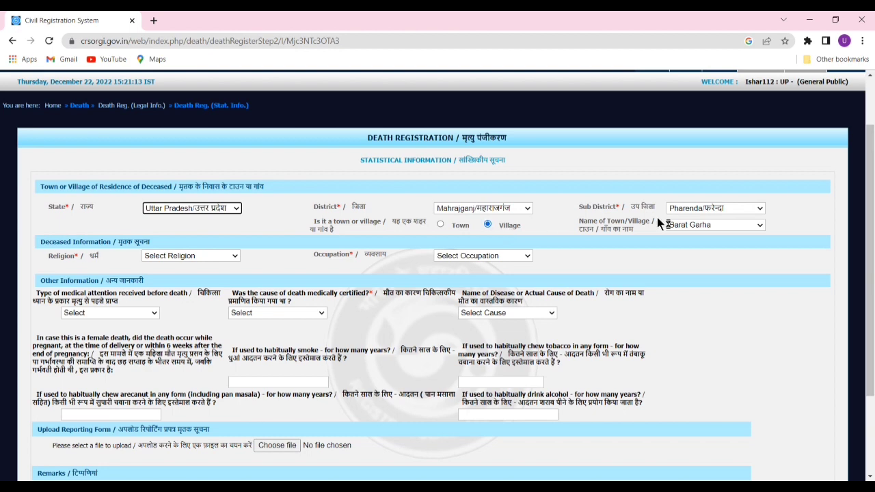
scroll(469, 278, "down", 2)
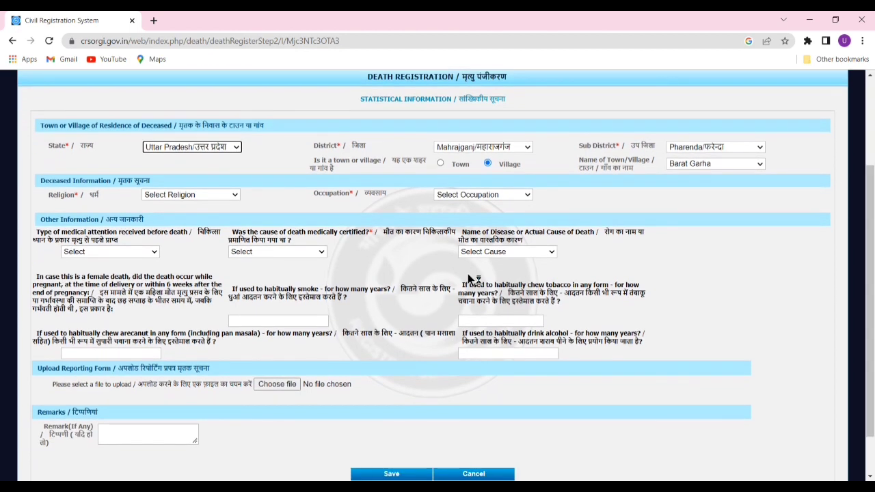
Step: Set religion to Hindu and occupation to Non worker
left_click(183, 197)
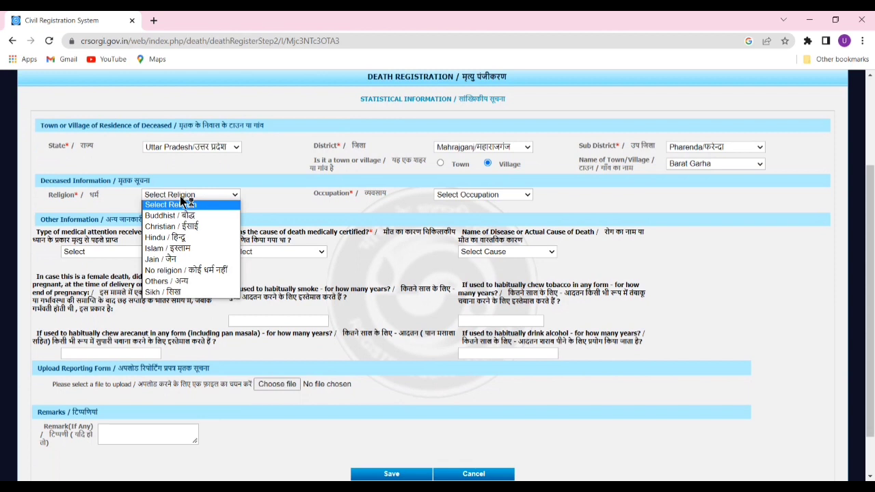
left_click(186, 237)
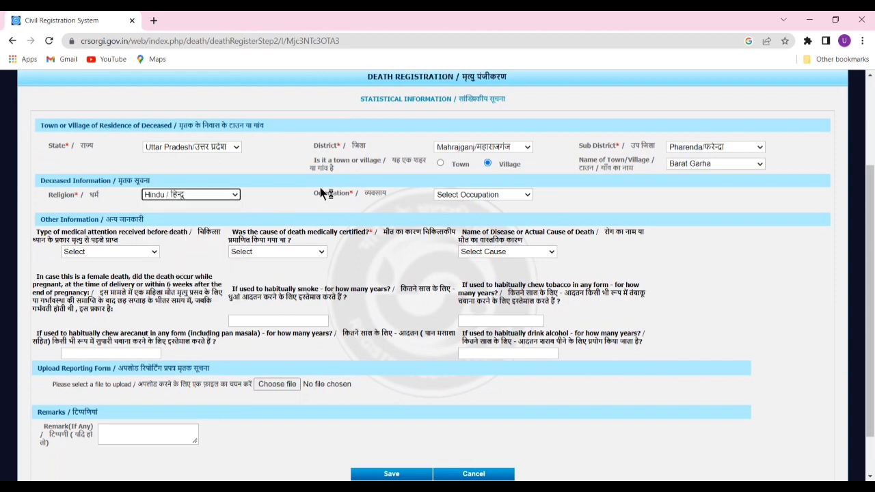
left_click(480, 199)
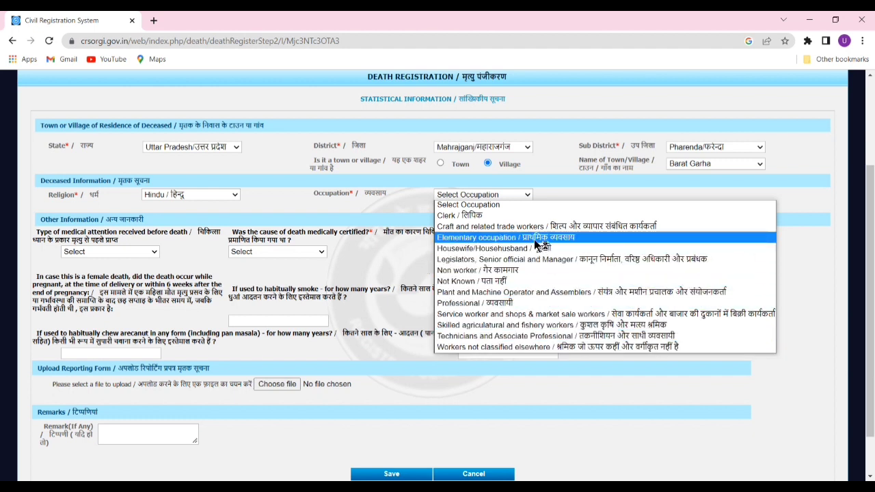
left_click(500, 274)
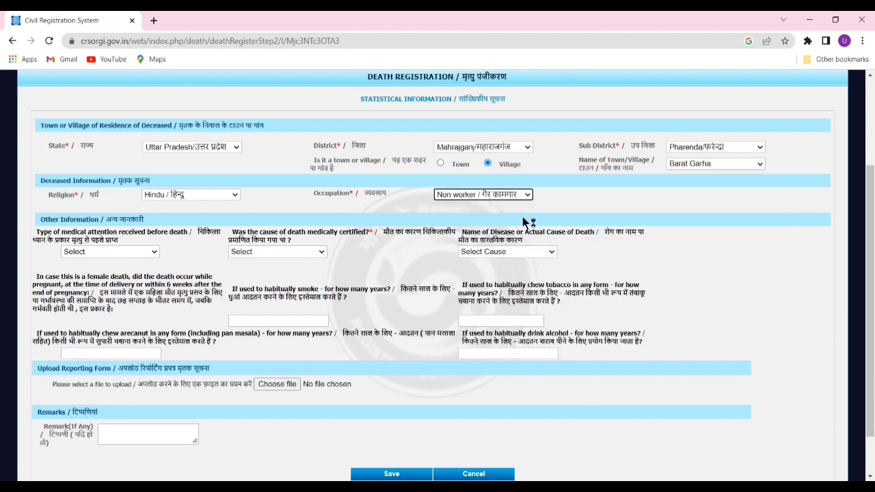
scroll(874, 271, "down", 2)
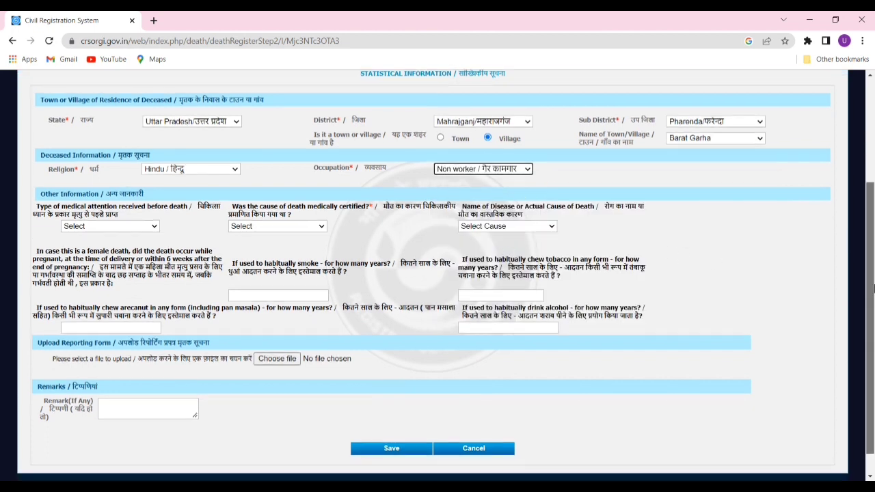
Step: Record no medical attention before death and cause not medically certified
left_click(89, 226)
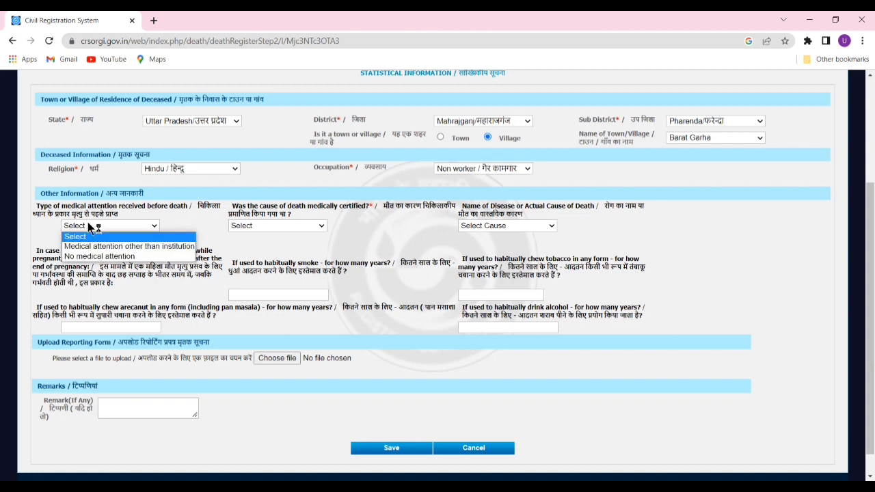
left_click(113, 258)
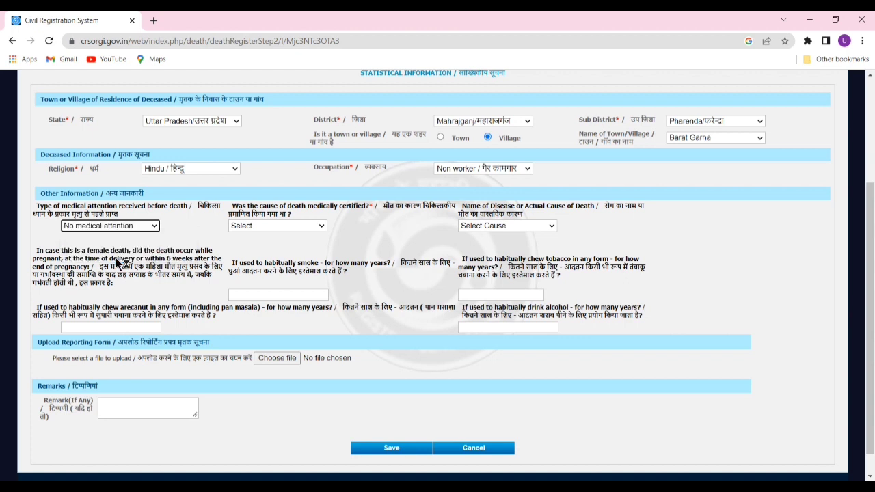
left_click(315, 228)
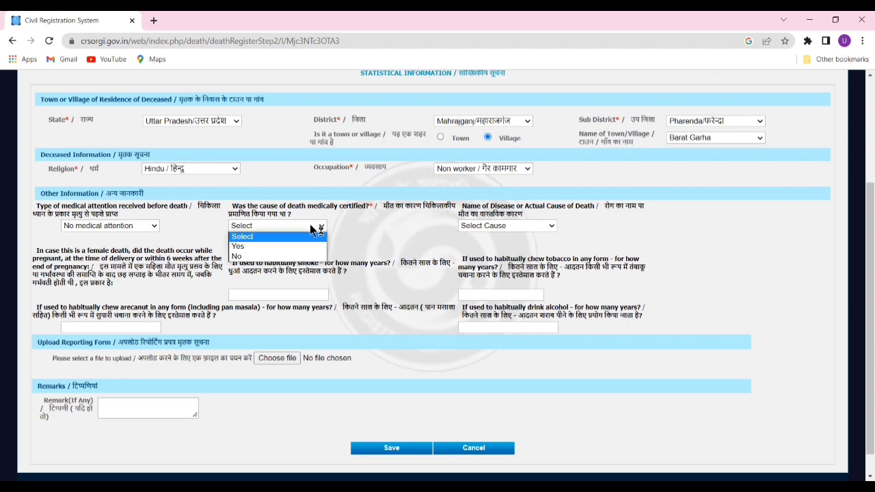
left_click(280, 257)
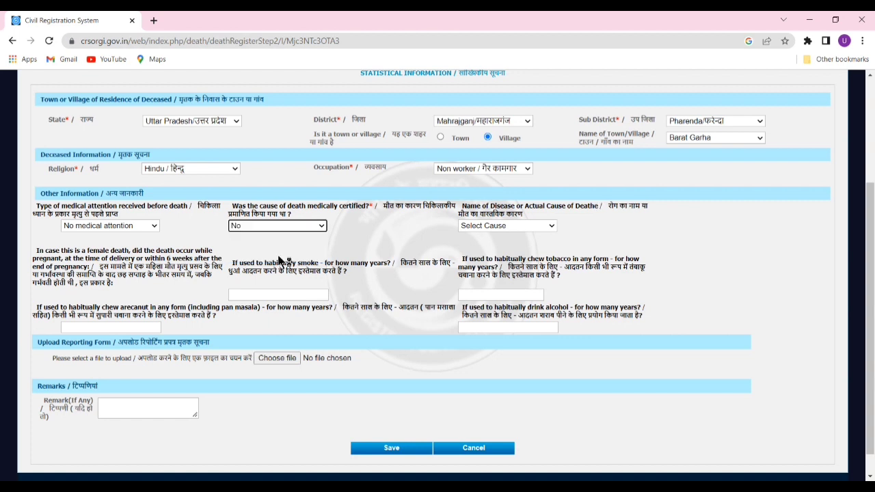
Step: Choose Not Stated from the bottom of the cause-of-death list
left_click(522, 227)
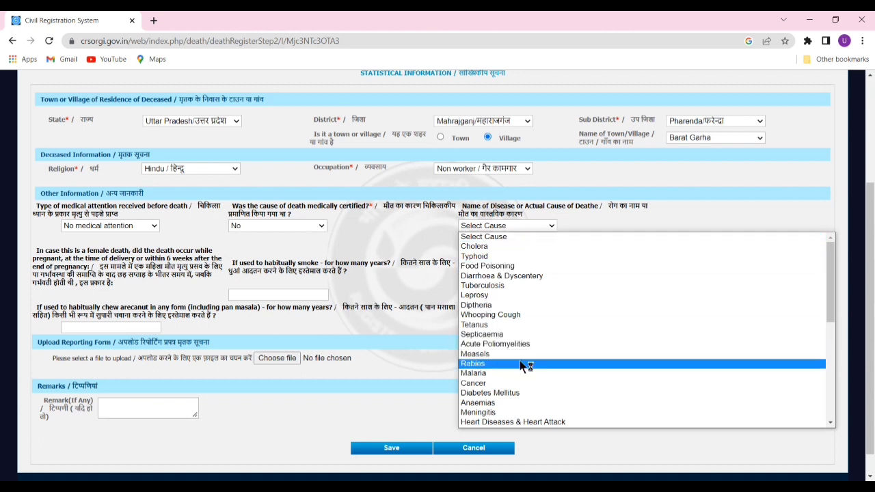
scroll(574, 428, "down", 1)
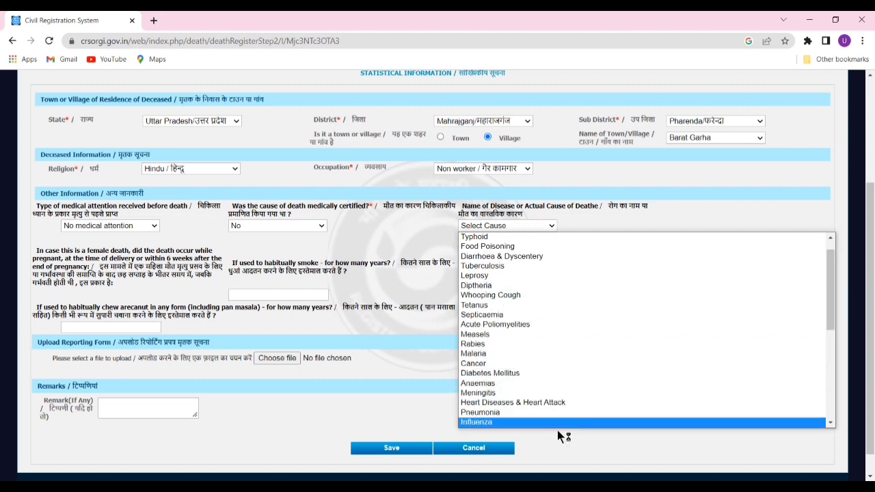
scroll(578, 425, "down", 2)
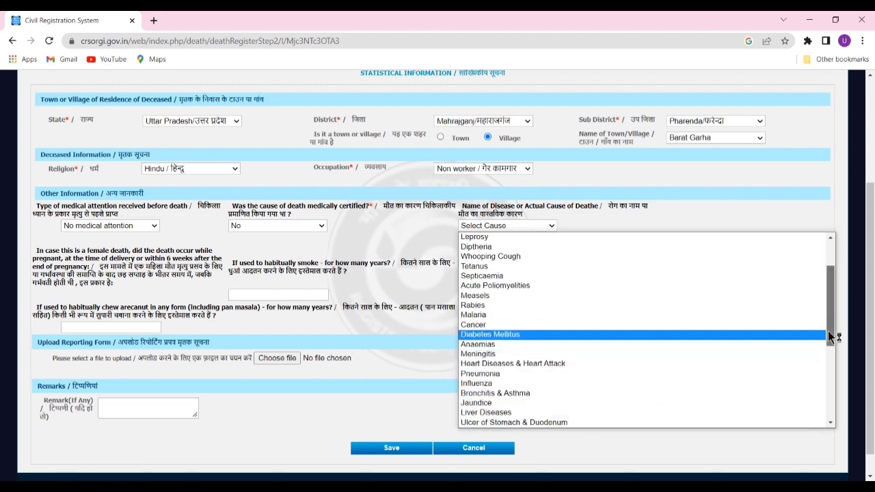
left_click_drag(832, 336, 841, 415)
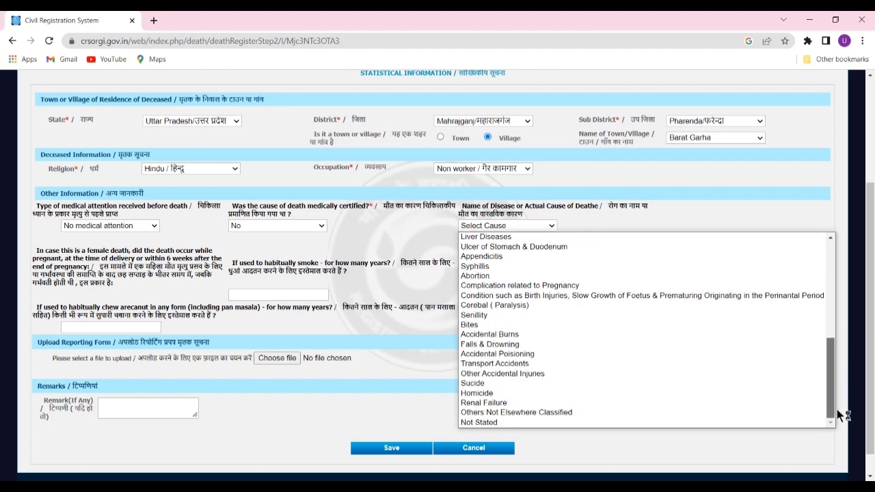
left_click(577, 433)
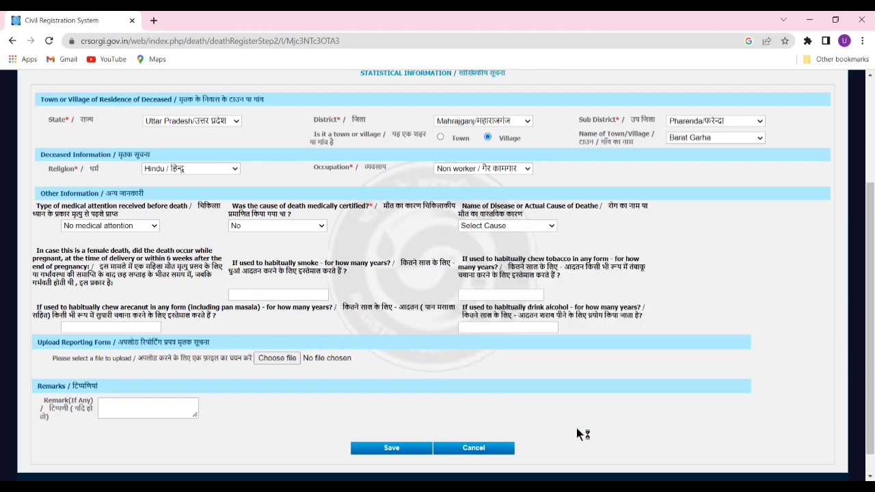
left_click(533, 227)
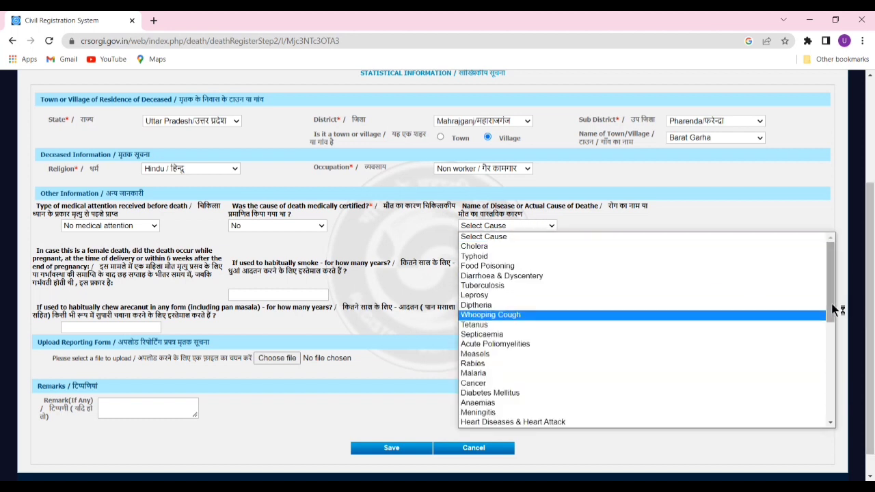
left_click_drag(833, 309, 848, 429)
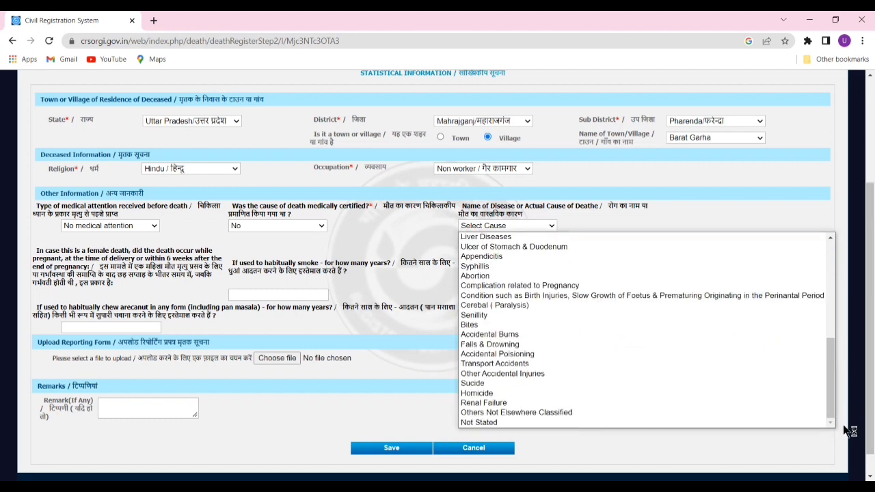
left_click(778, 423)
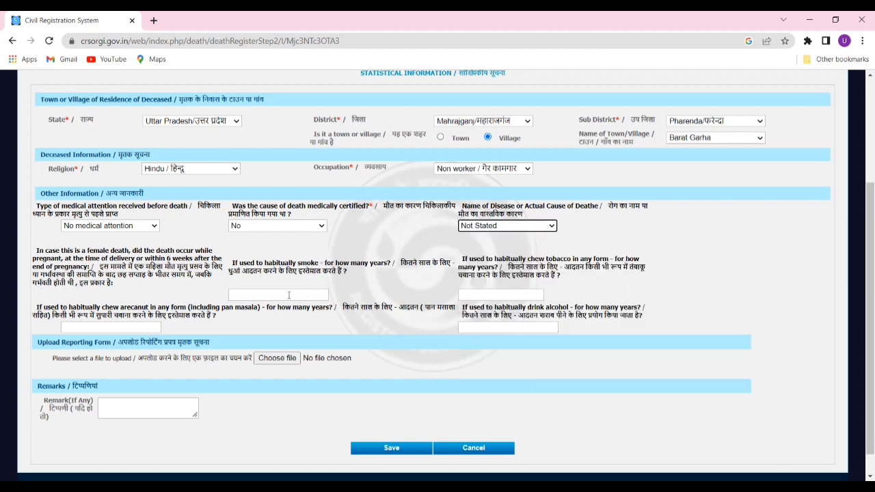
Step: Enter 5 tobacco-chewing years, clearing the smoking box and leaving arecanut and alcohol empty
left_click(289, 295)
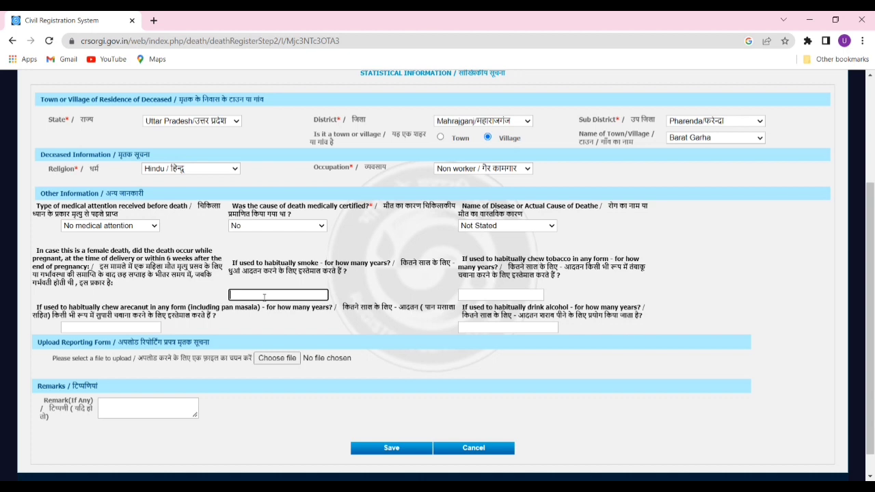
type("no")
left_click(484, 295)
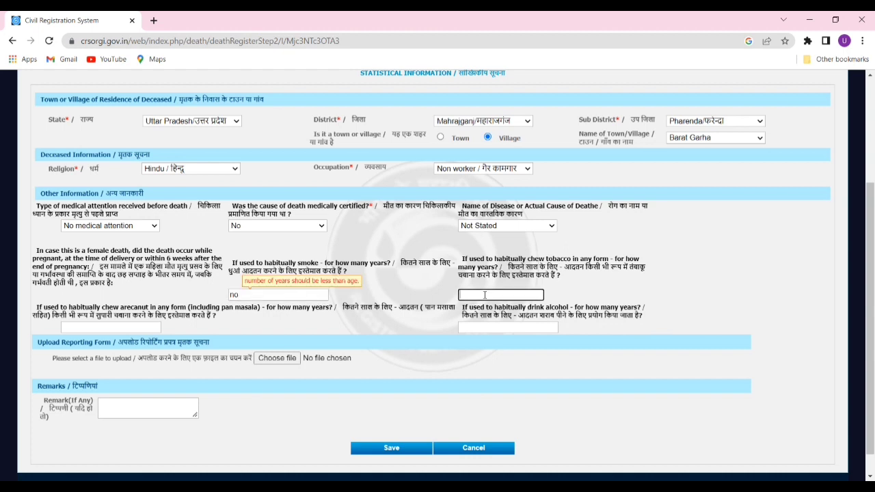
left_click(278, 296)
key("BackSpace")
key("BackSpace")
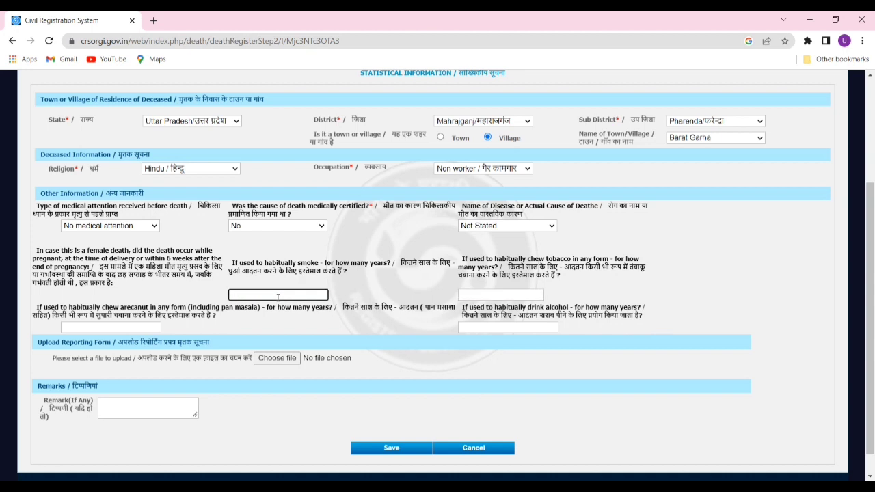
left_click(477, 294)
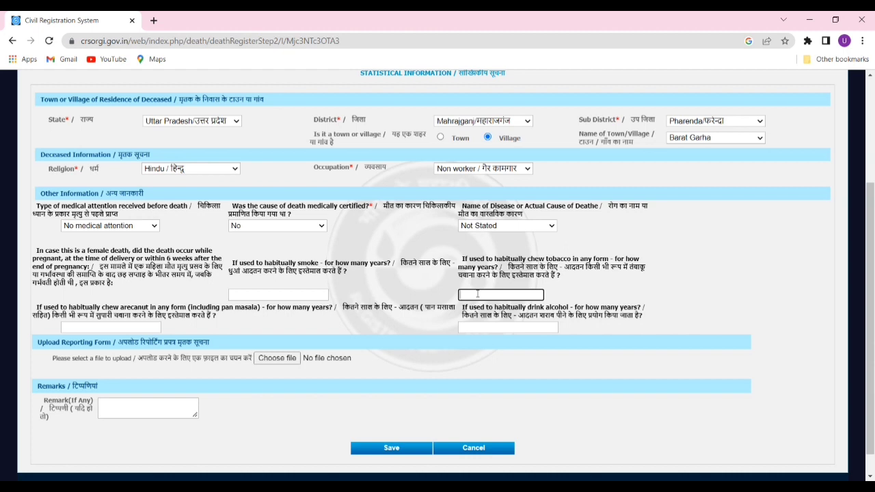
type("5")
left_click(117, 323)
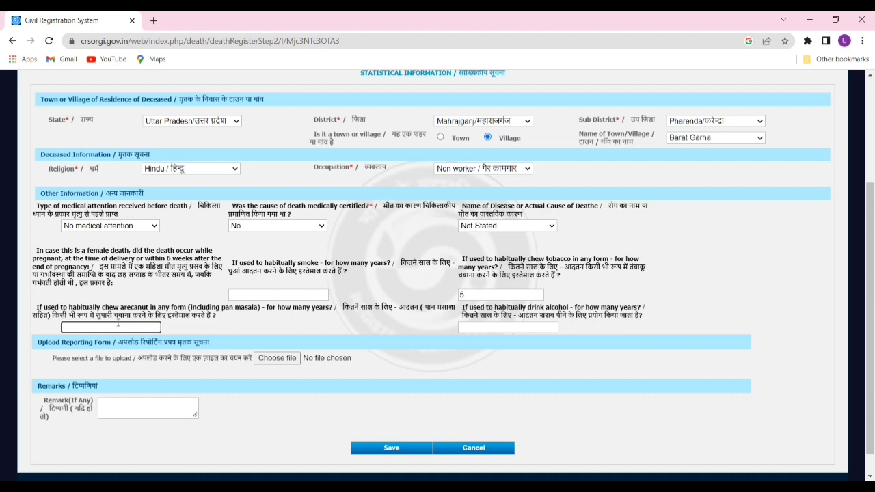
left_click(483, 327)
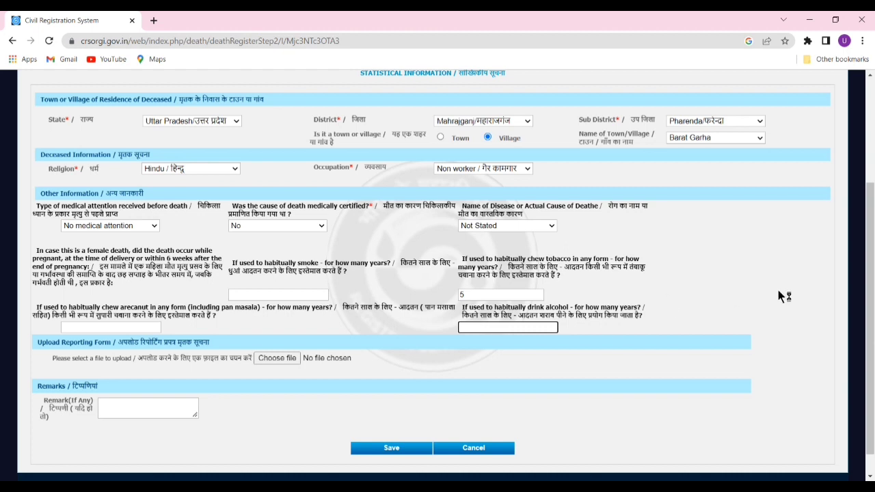
scroll(872, 366, "down", 1)
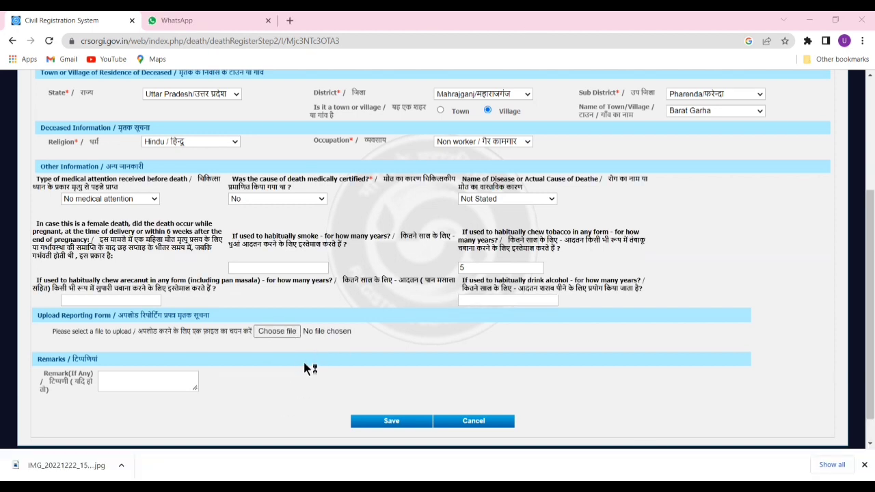
Step: Attach IMG_20221222_152625.jpg from Downloads as the reporting form and save the statistics
left_click(286, 333)
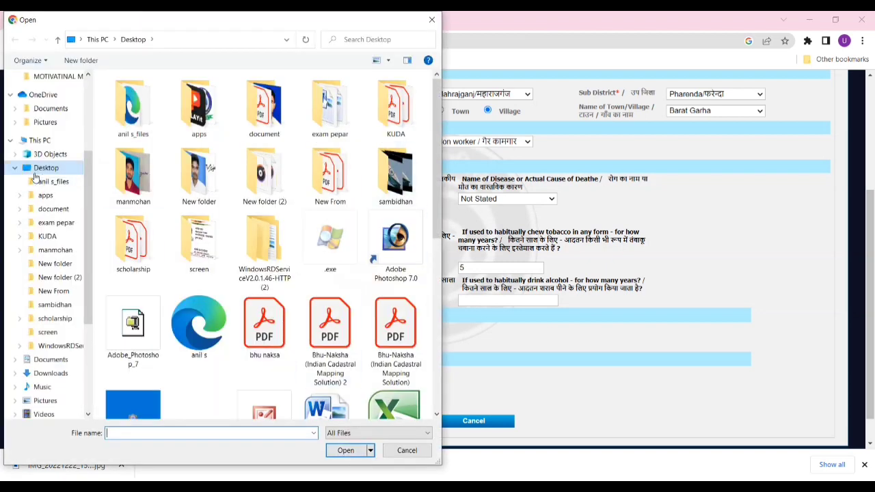
left_click(51, 373)
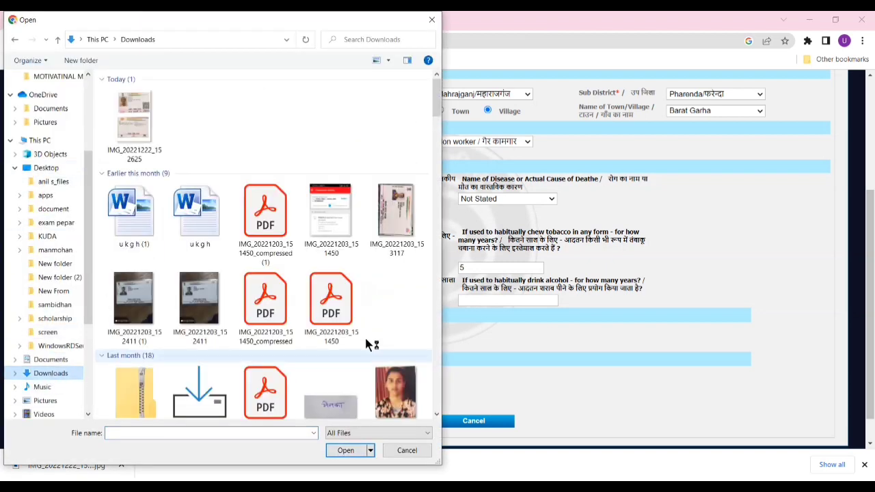
double_click(134, 123)
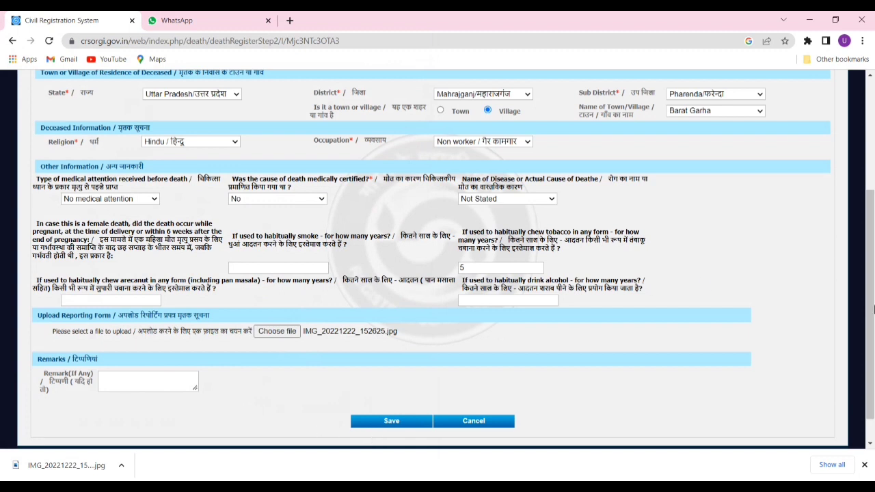
scroll(874, 355, "down", 1)
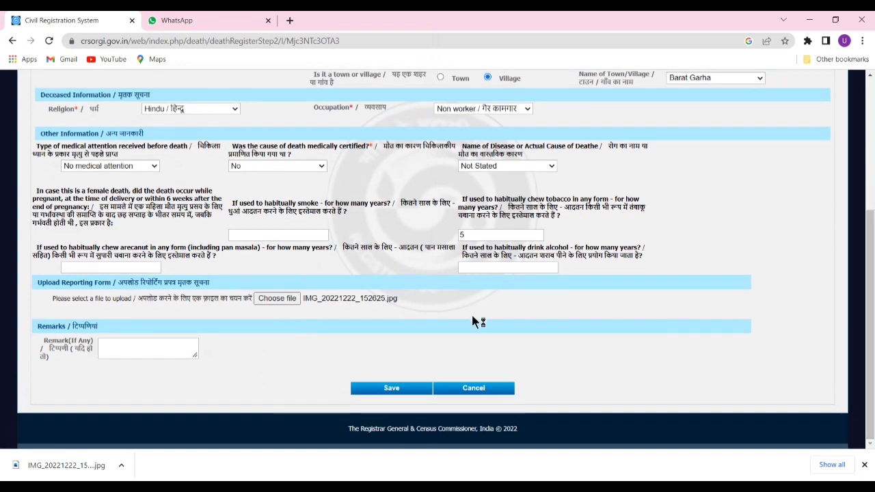
left_click(383, 391)
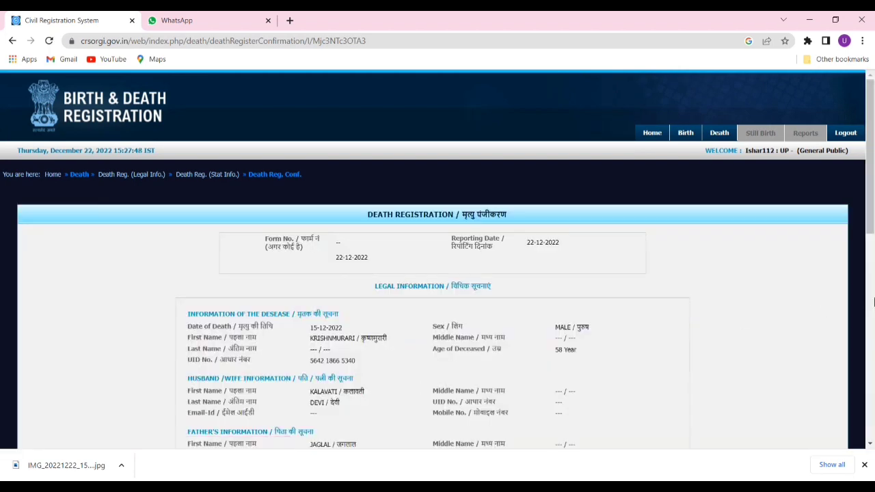
scroll(874, 266, "down", 3)
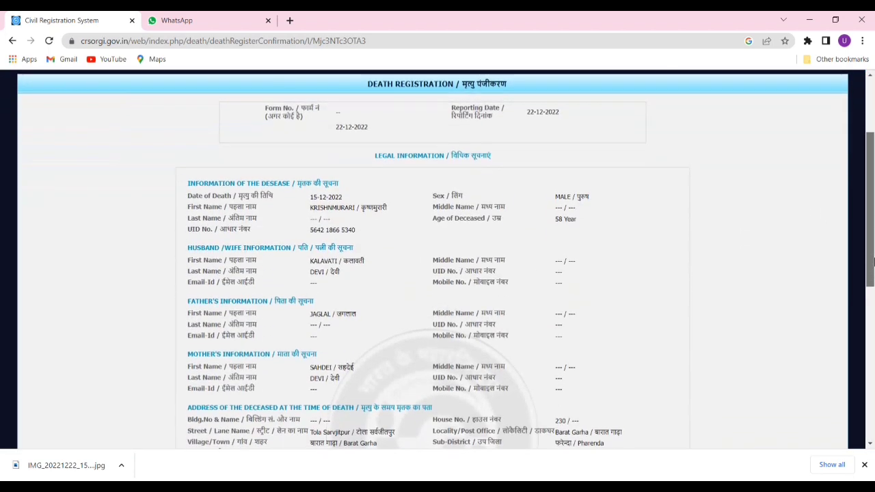
left_click_drag(874, 279, 874, 408)
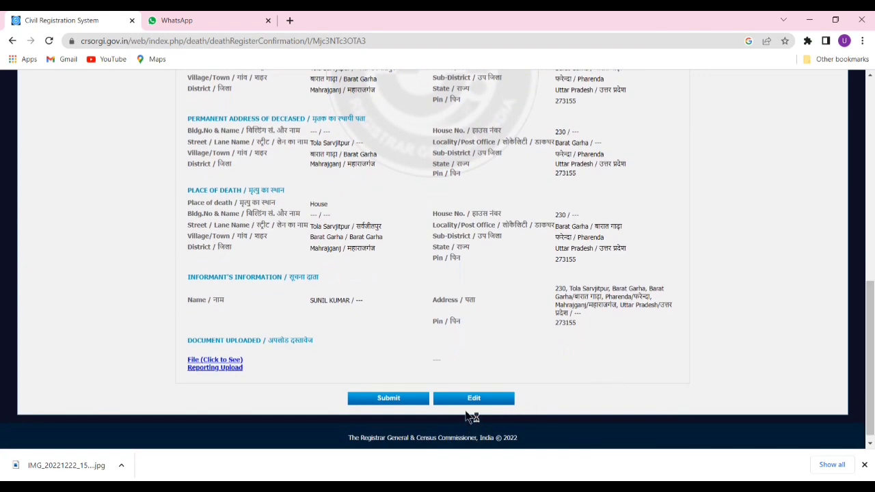
left_click(474, 402)
Step: Submit the registration and scroll the generated Form No. 1 death report PDF back to page 1
left_click(475, 400)
left_click(378, 399)
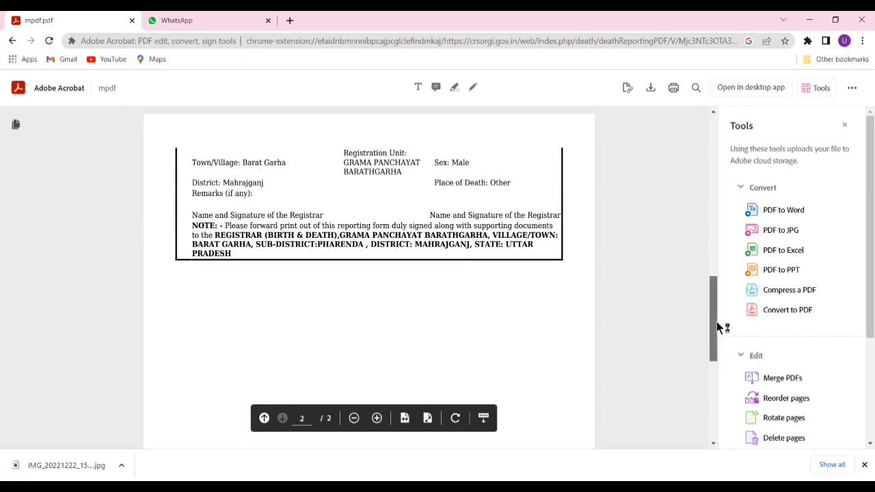
left_click_drag(716, 326, 737, 311)
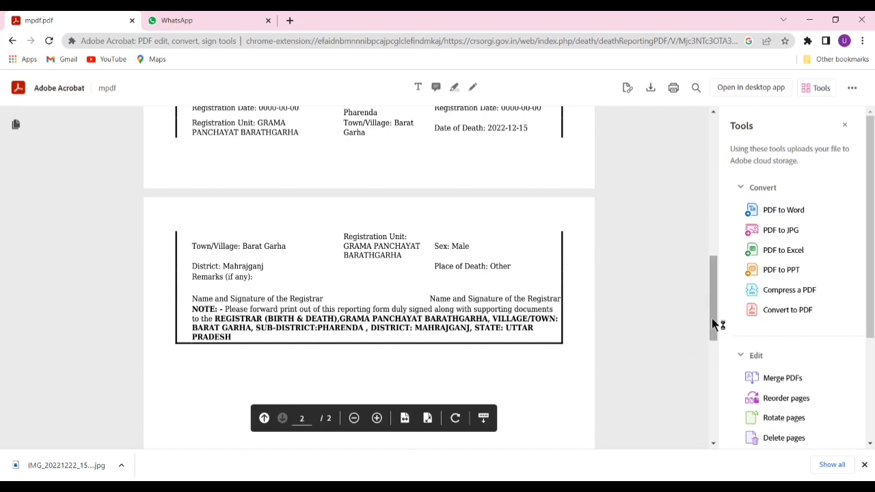
left_click_drag(713, 320, 716, 139)
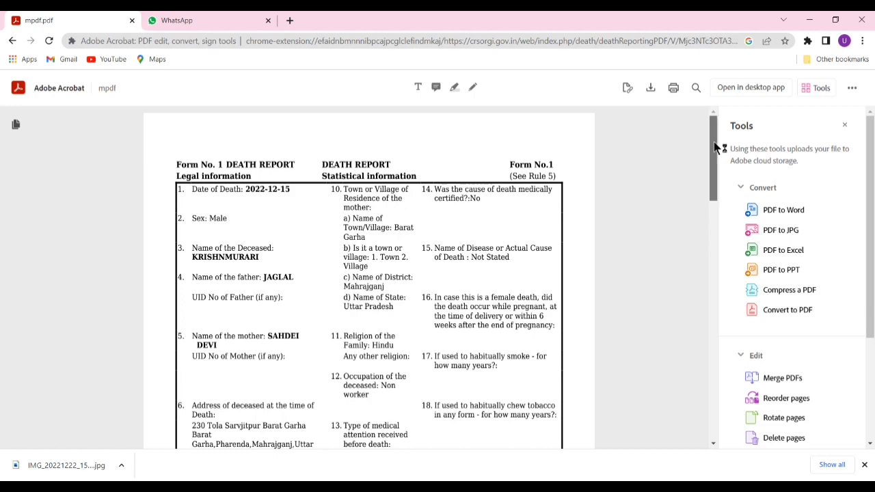
left_click_drag(713, 146, 697, 33)
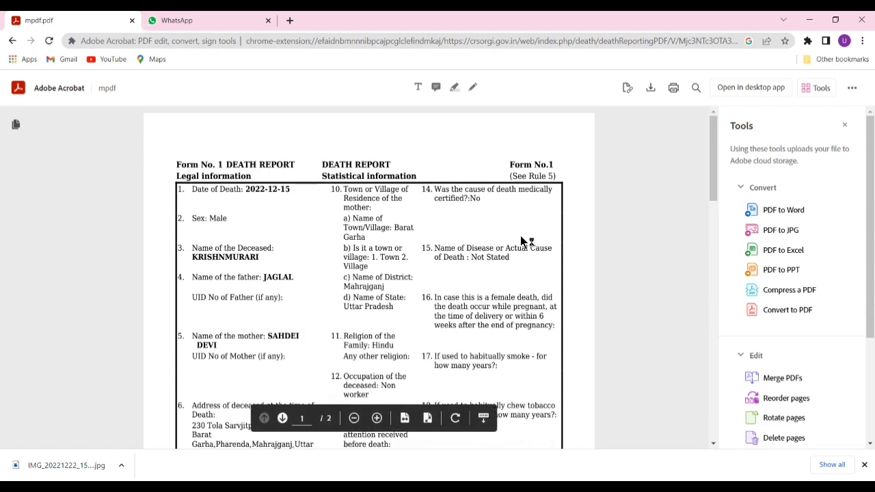